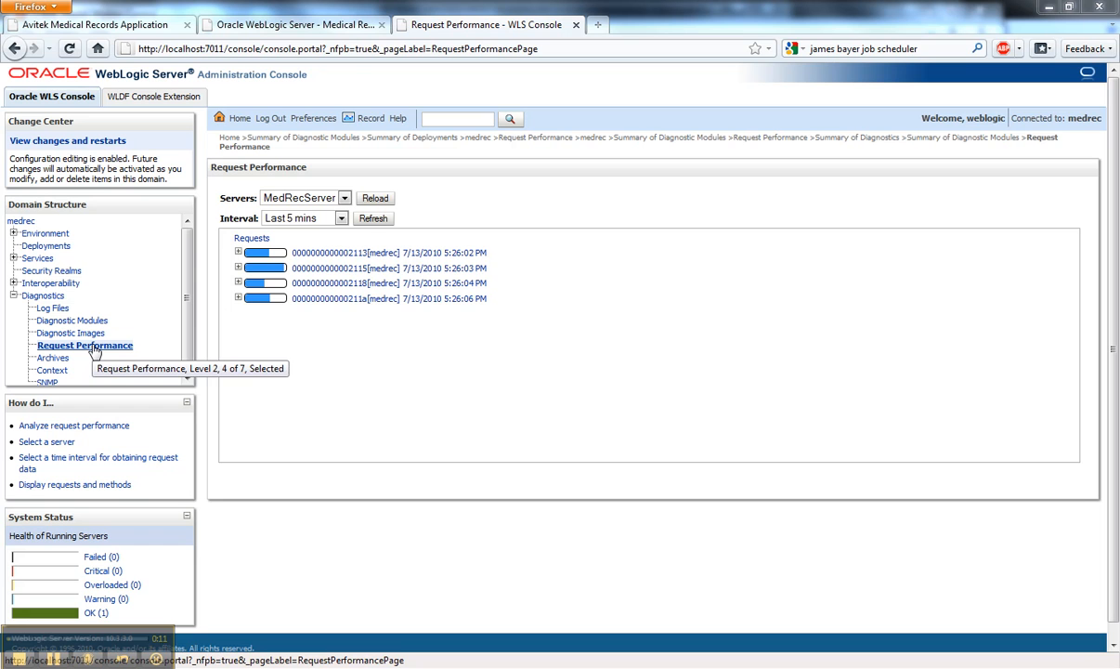
- Expand all four medrec requests in the request tree, plus the FacesServlet service call under the 5:26:06 PM request
click(238, 299)
click(250, 315)
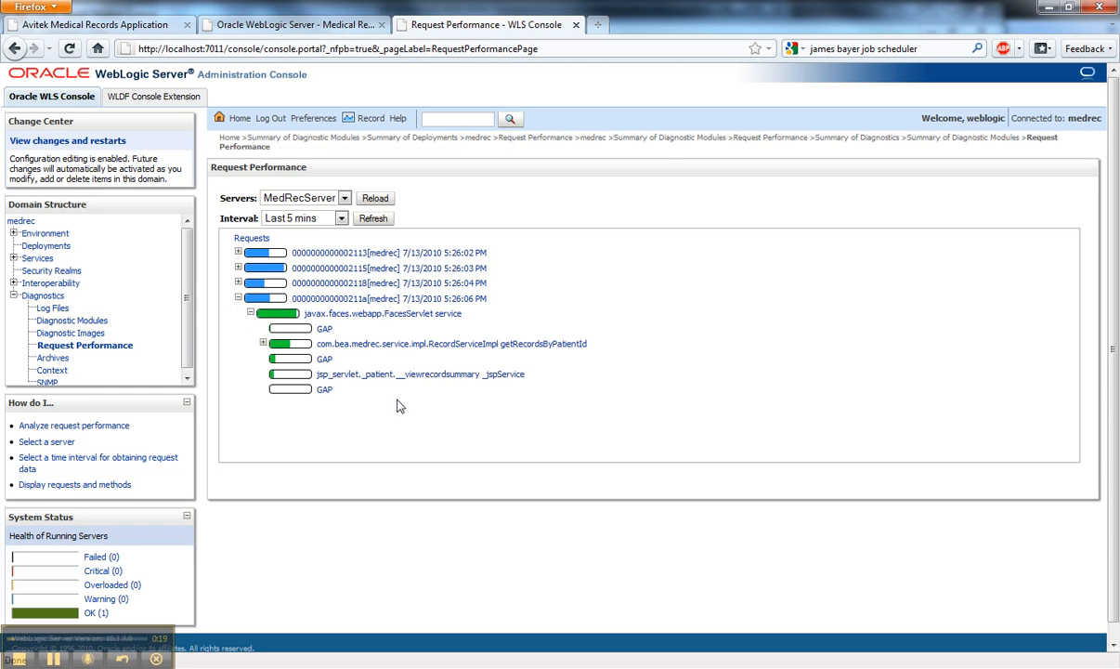
click(238, 283)
click(237, 269)
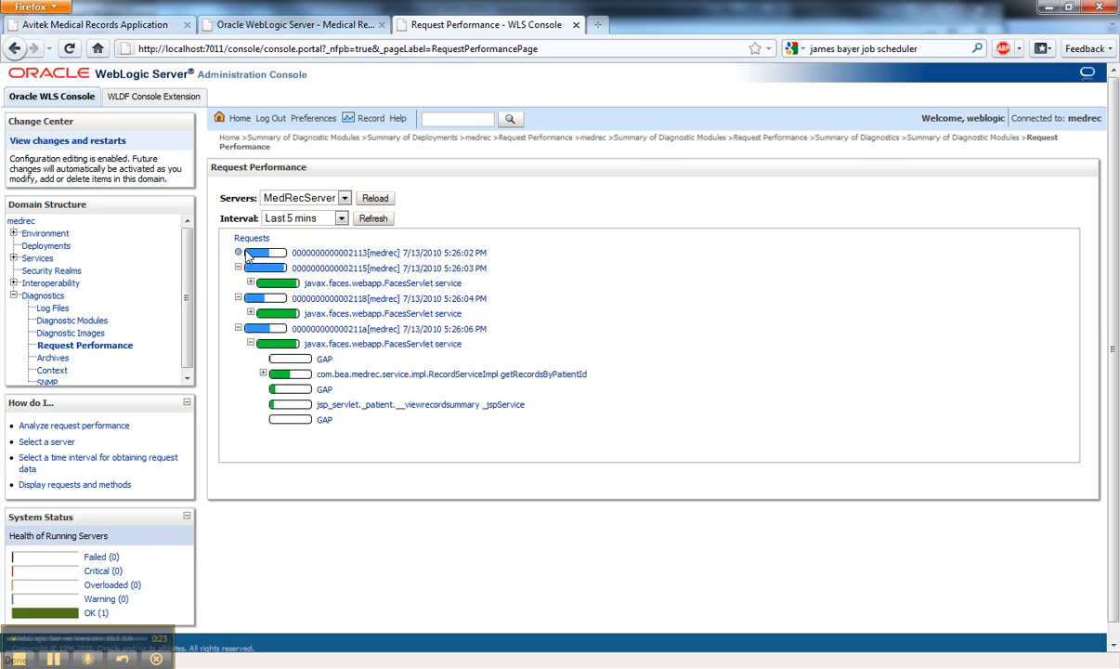
click(237, 253)
- Show the 5:26:06 PM request's method timings and examine the attributes of its FacesServlet service call
click(359, 346)
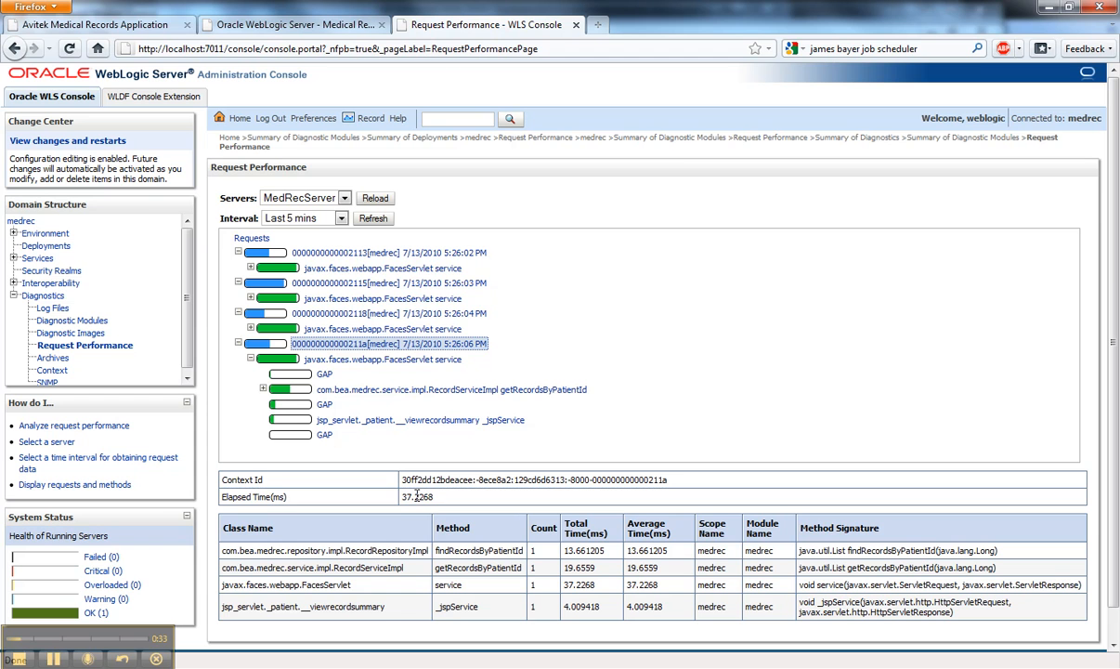
click(394, 360)
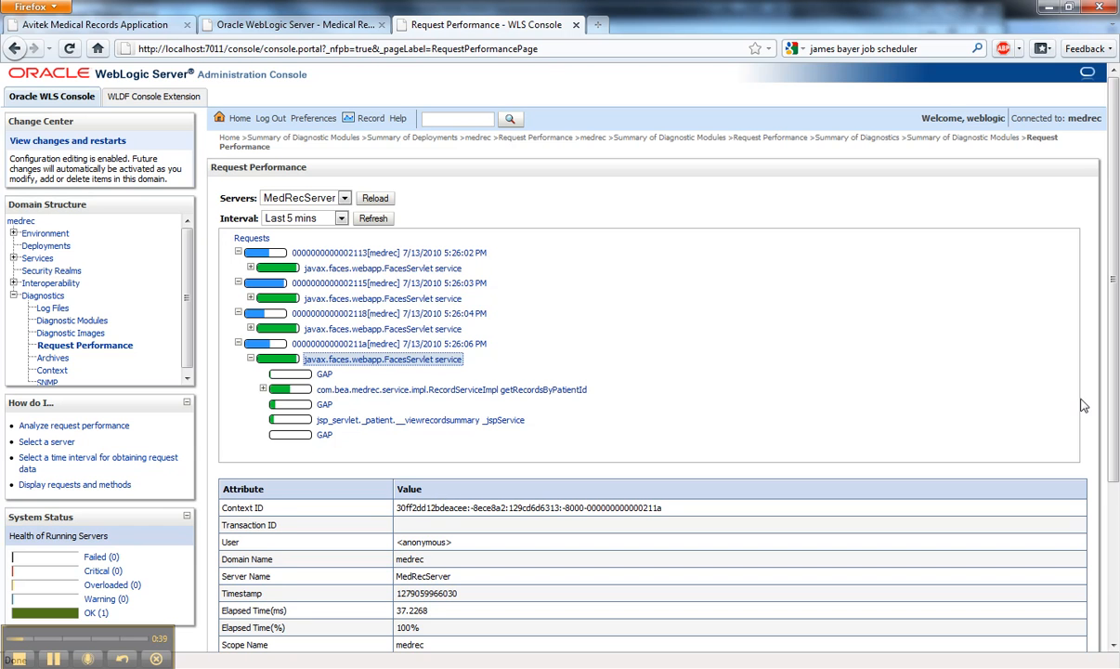
scroll(1049, 390, down, 4)
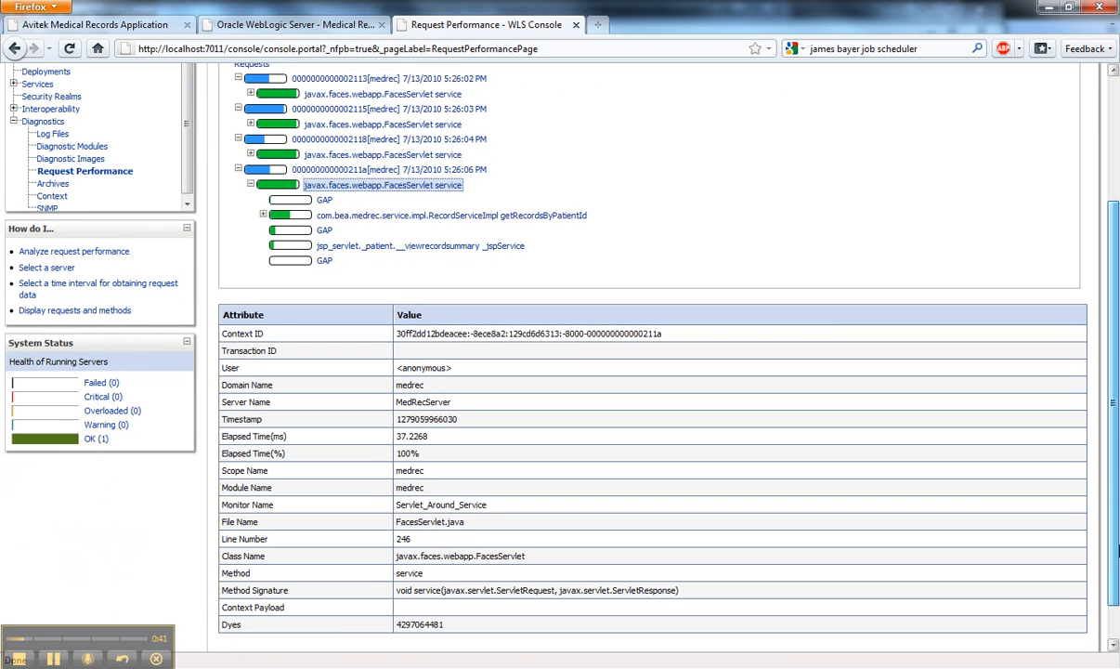
scroll(1117, 550, down, 1)
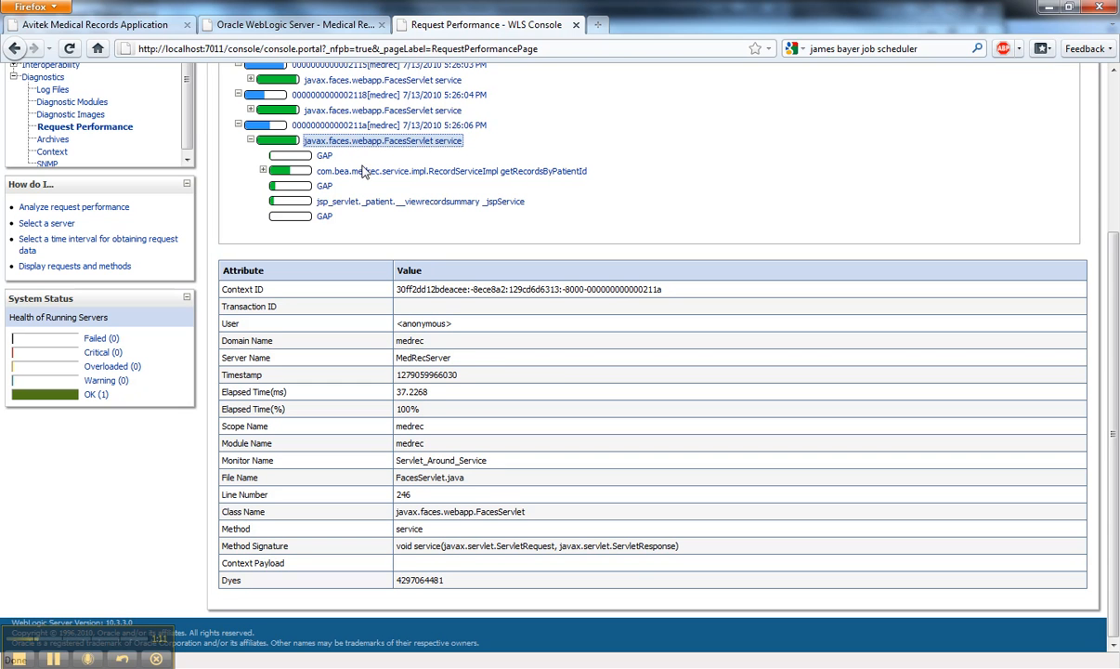
- Inspect the attributes of getRecordsByPatientId and its nested findRecordsByPatientId call, and return to the 5:26:06 PM request's method timings
click(262, 170)
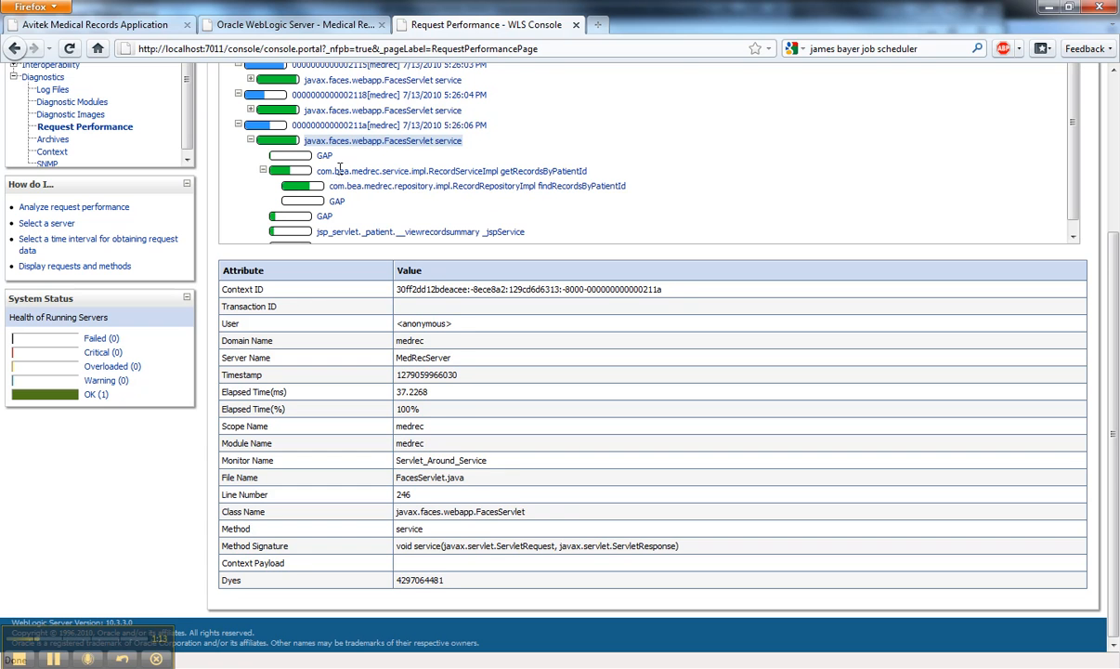
click(375, 185)
click(412, 171)
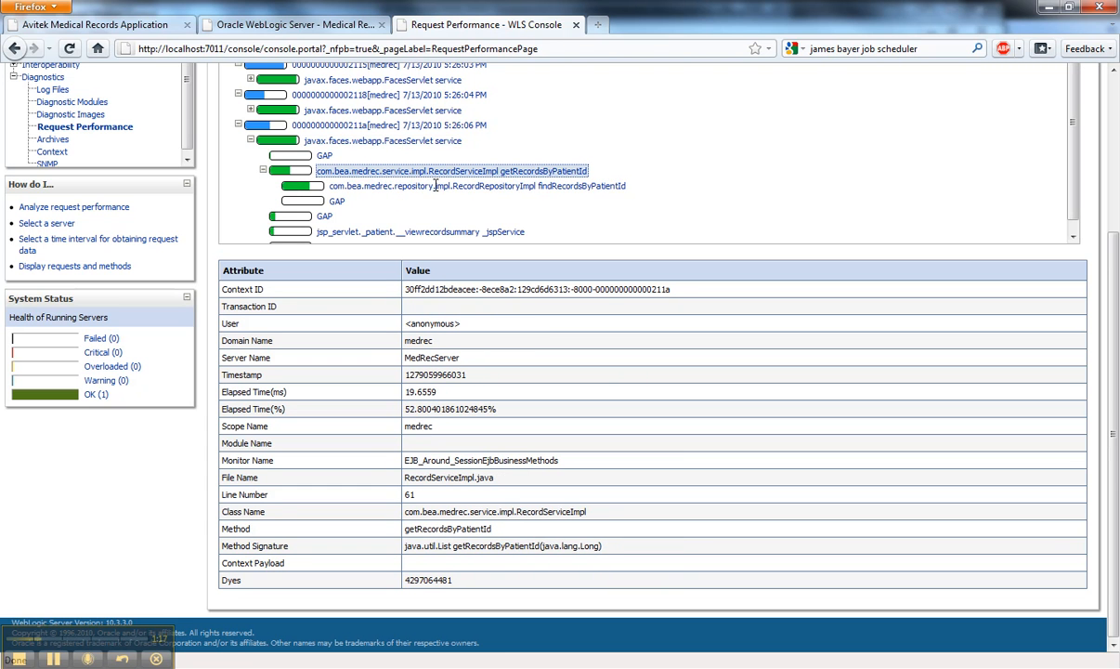
click(440, 187)
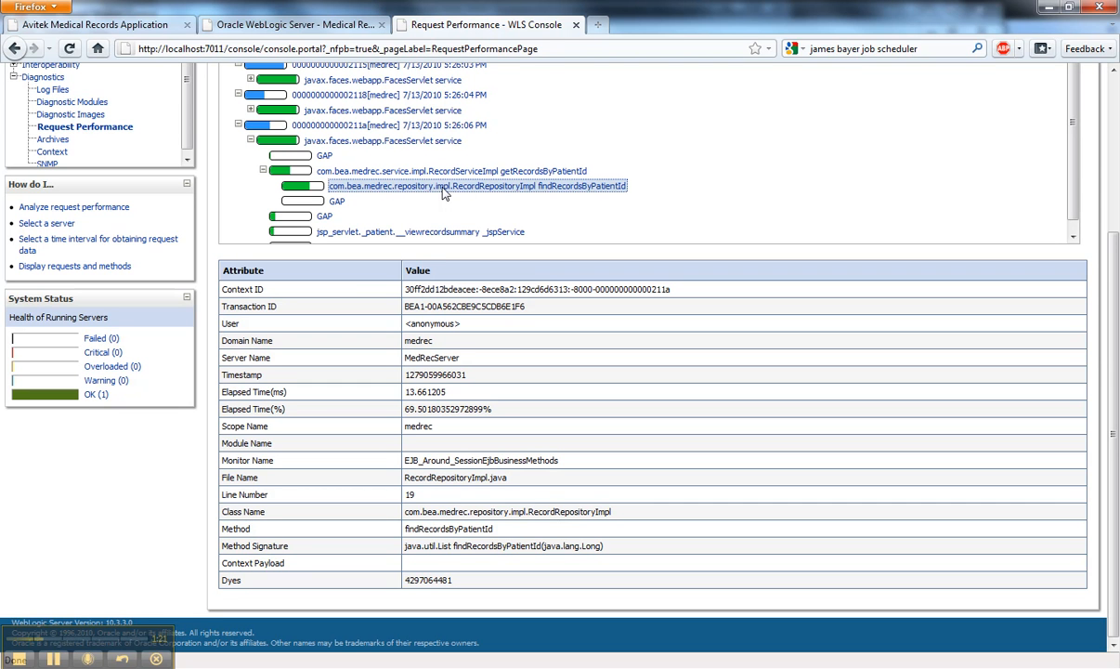
click(302, 125)
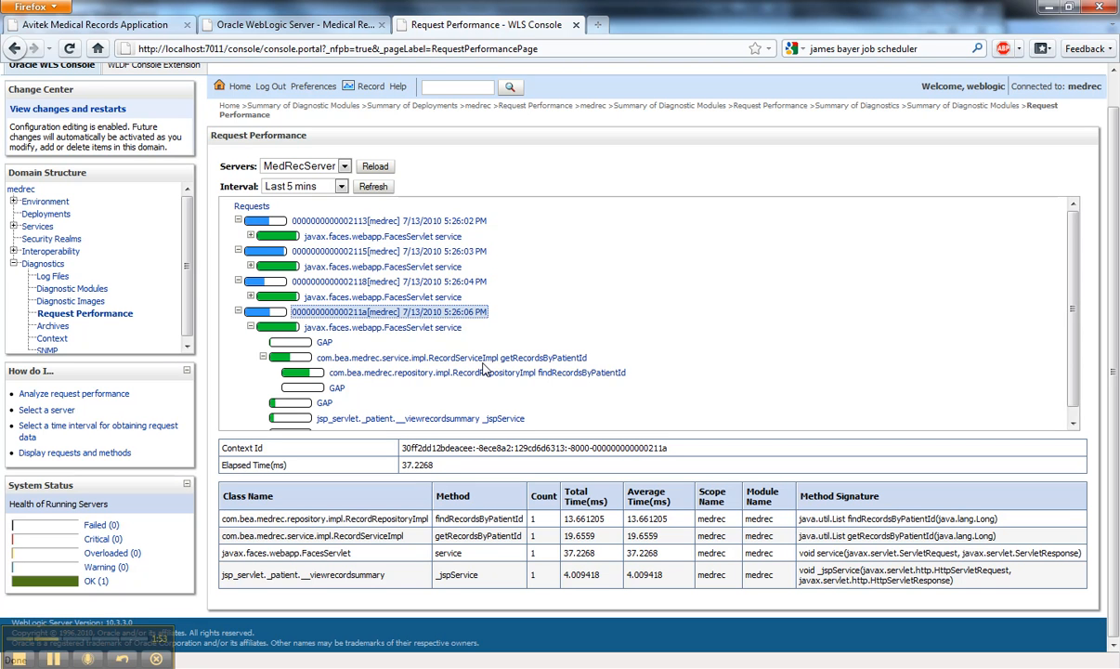
- Open the MedRecWLDF diagnostic module and review its target servers
click(69, 292)
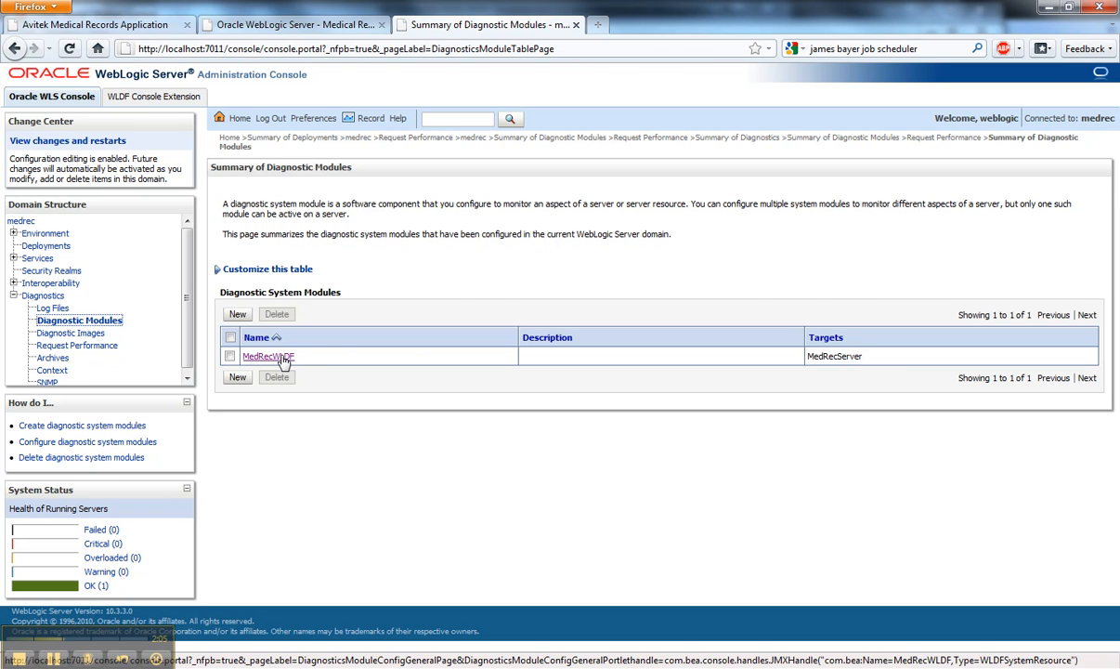
click(276, 358)
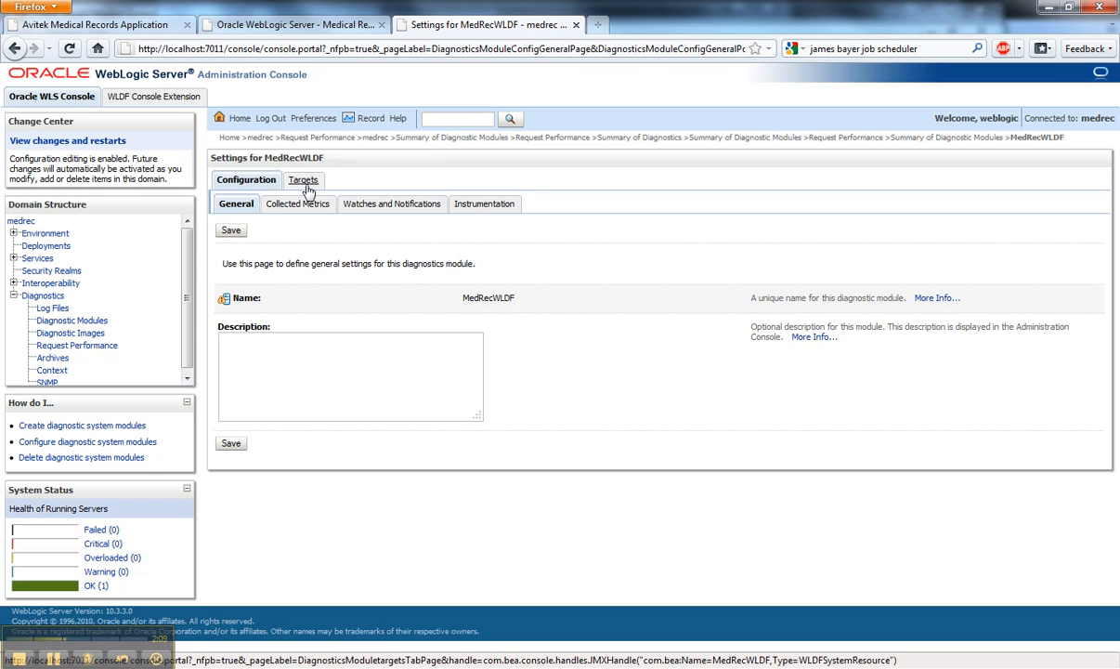
click(301, 180)
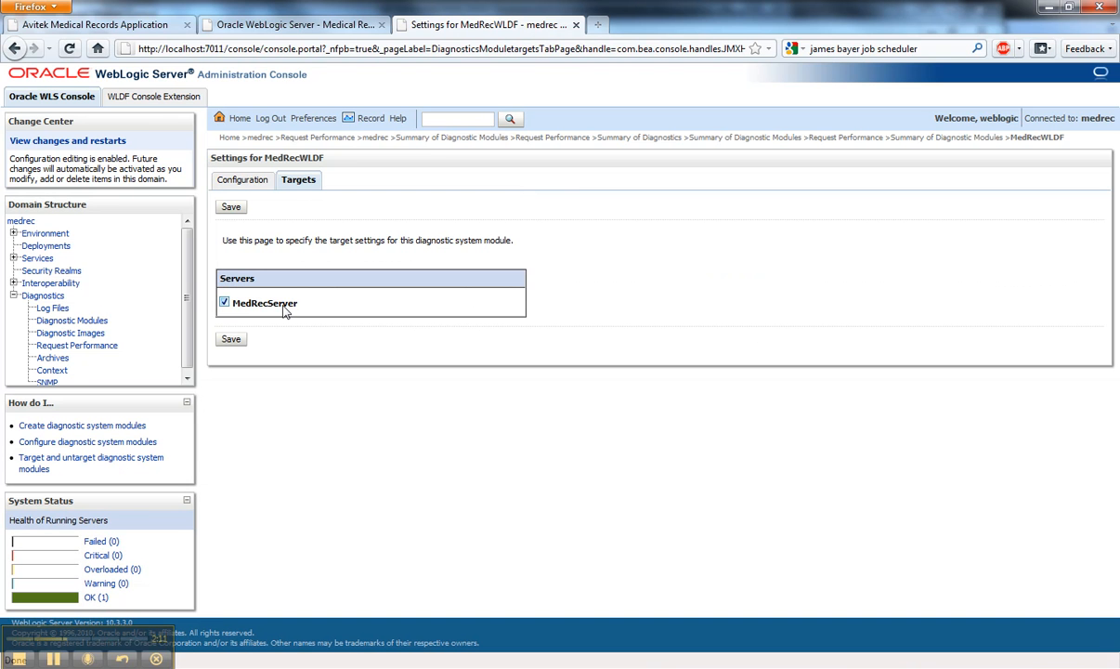
- Review the MedRecWLDF module's configuration for collected metrics, watches and notifications, and instrumentation
click(245, 182)
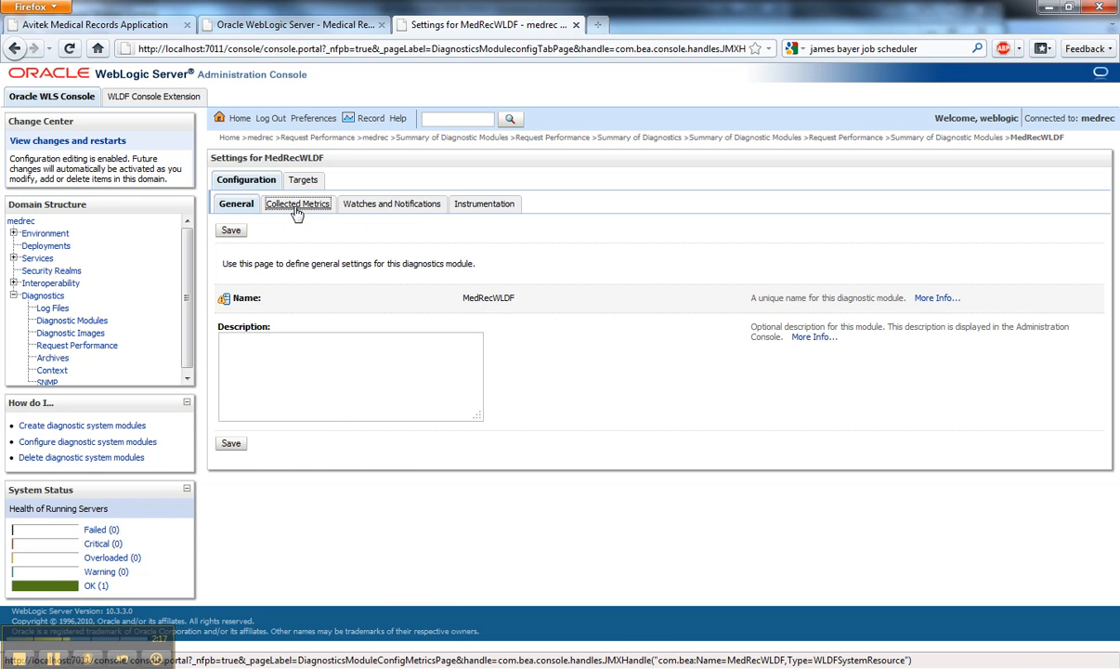
click(295, 208)
click(388, 208)
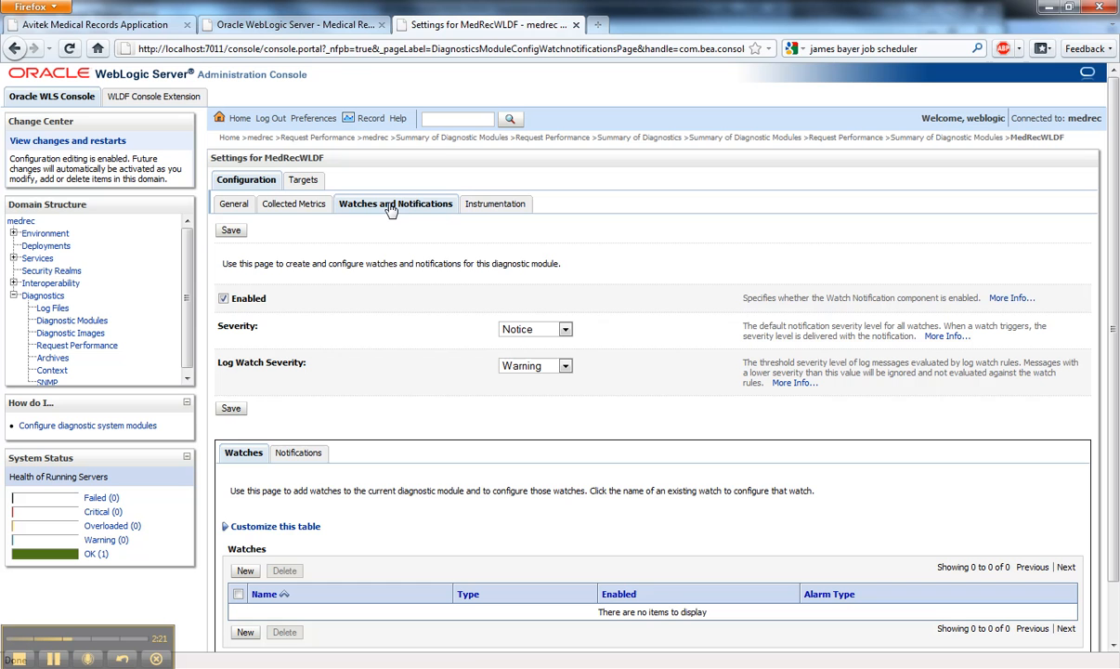
click(483, 207)
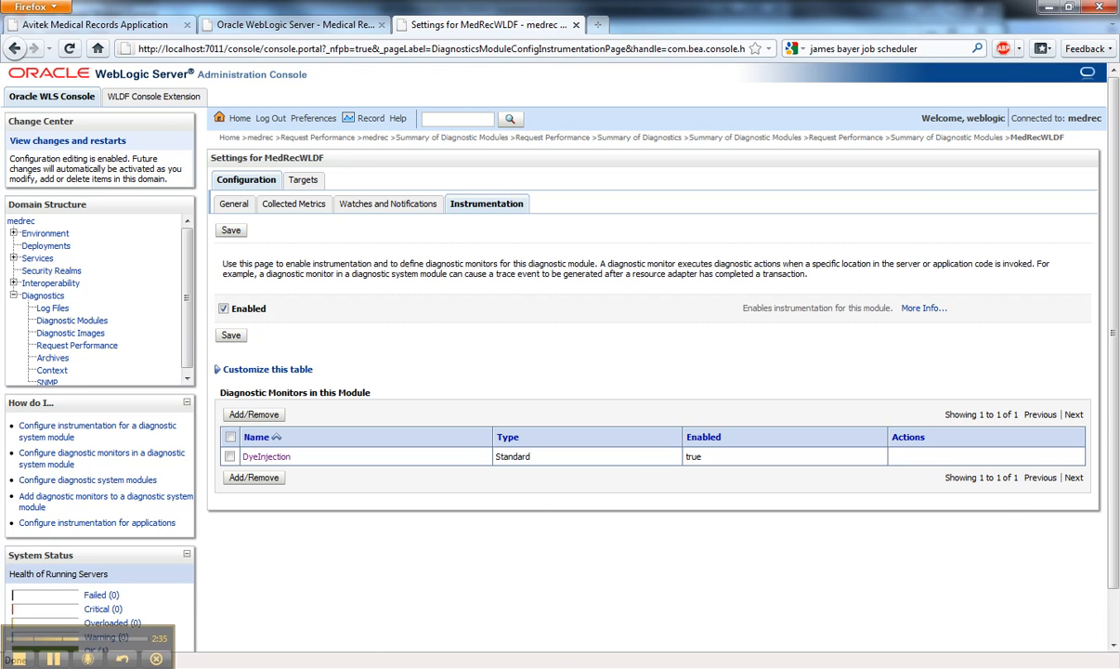
- Switch to the medrec META-INF folder in Windows Explorer and bring up weblogic-diagnostics.xml in Notepad
mouse_move(190, 569)
click(255, 557)
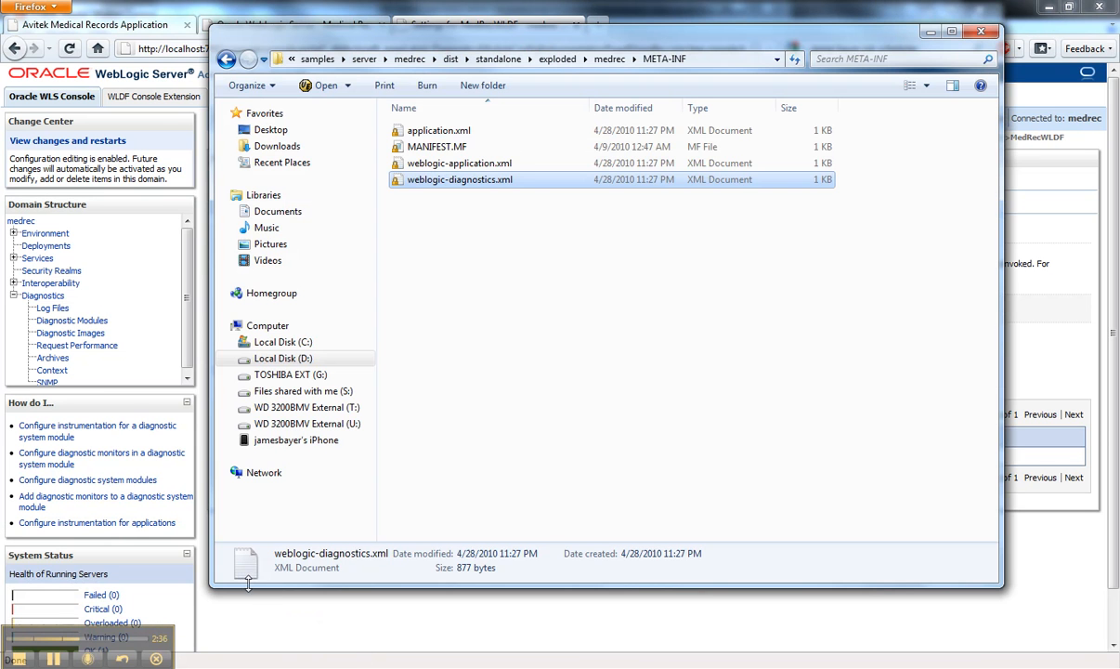
click(474, 182)
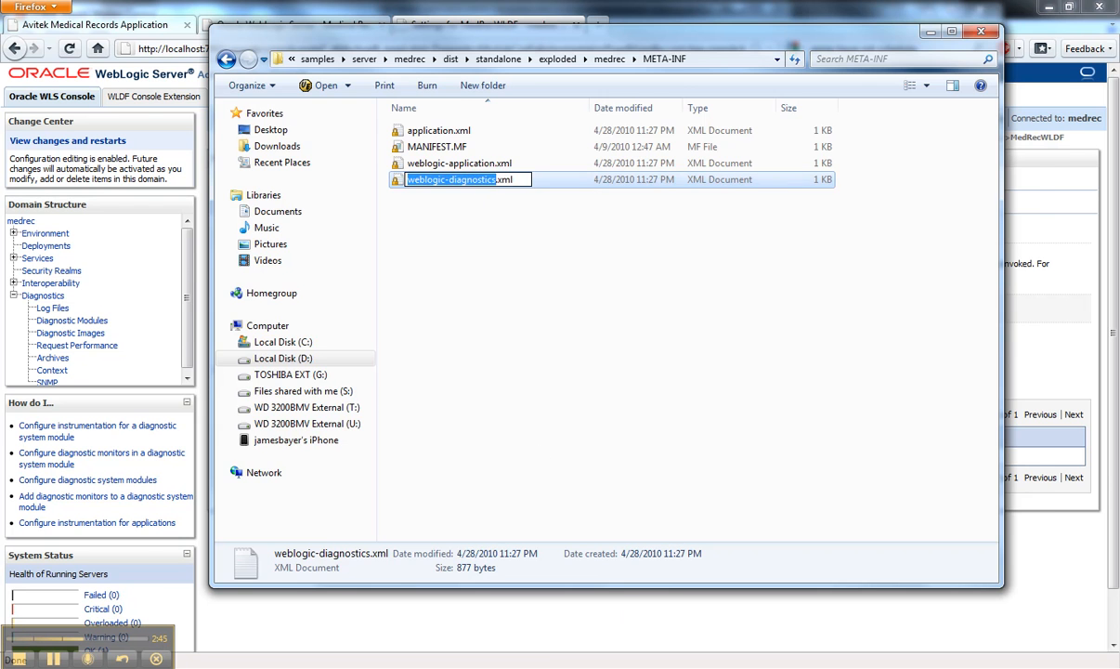
key(alt+Tab)
- Highlight the Servlet_Around_Service and EJB_Around_SessionEjbBusinessMethods monitor names and their TraceElapsedTimeAction actions in weblogic-diagnostics.xml
click(415, 210)
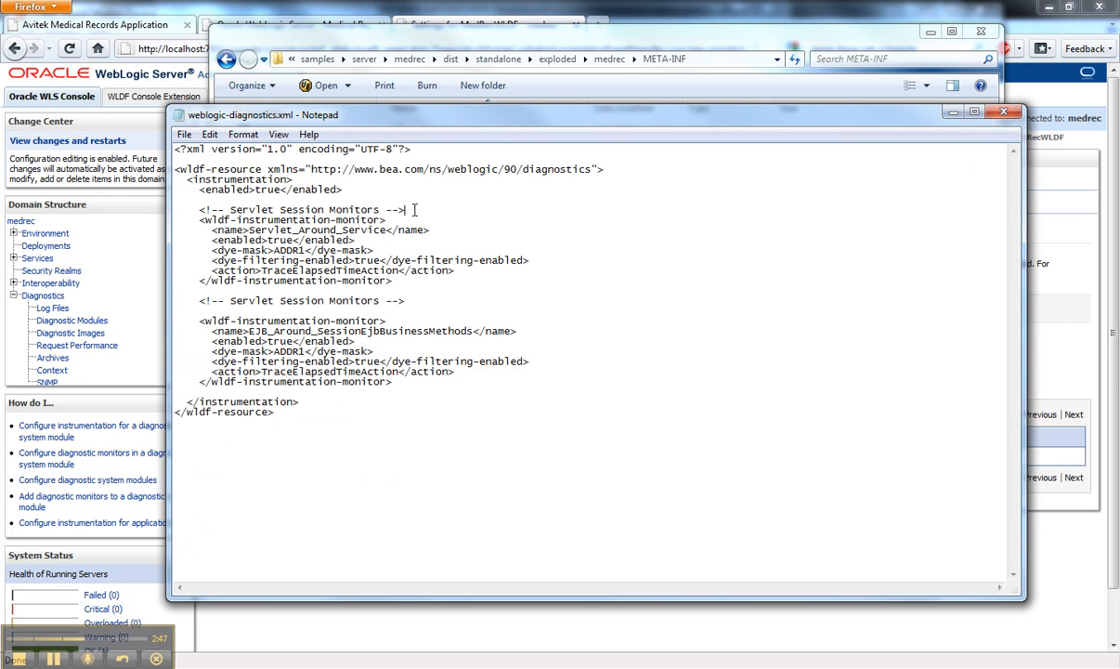
key(Home)
key(Down)
key(Down)
key(shift+Down)
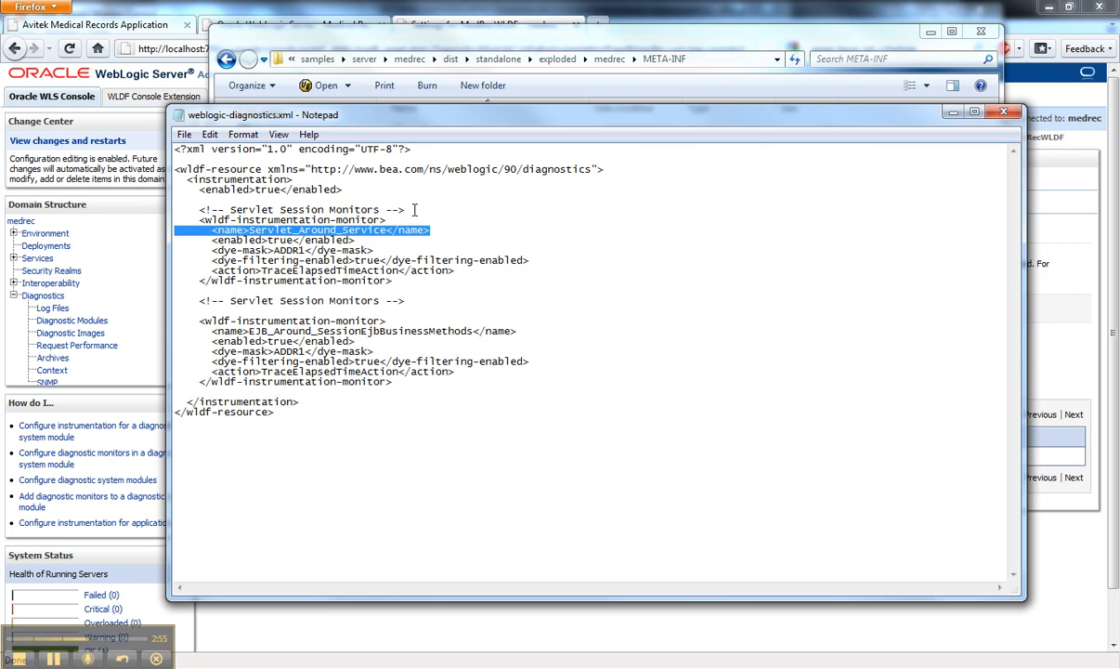
drag(248, 229, 385, 229)
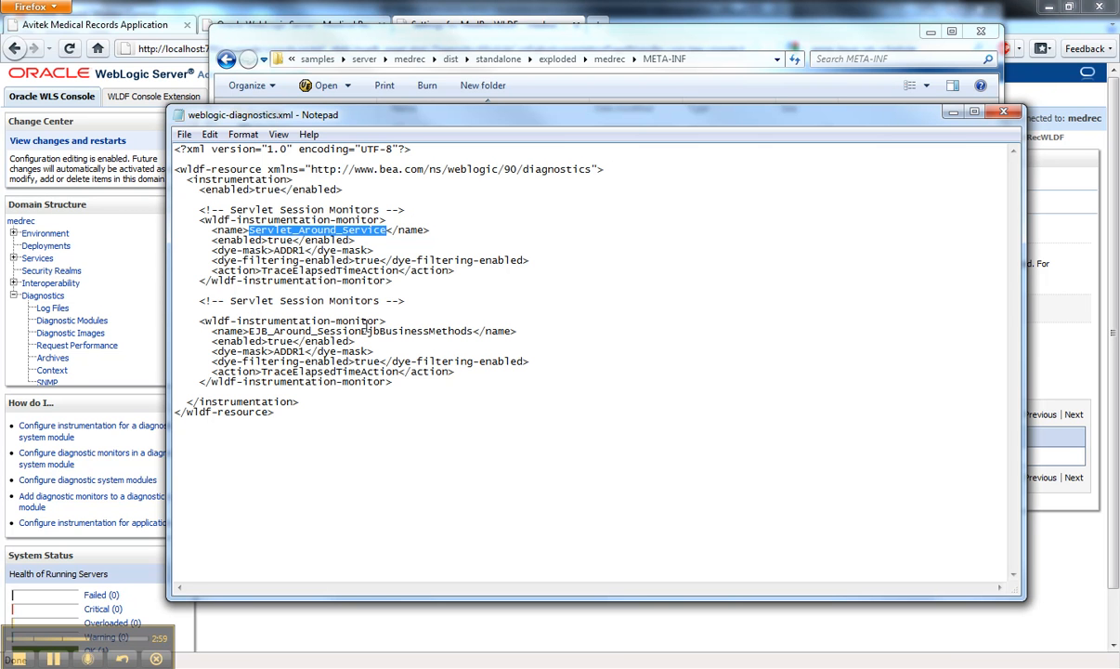
drag(261, 271, 399, 269)
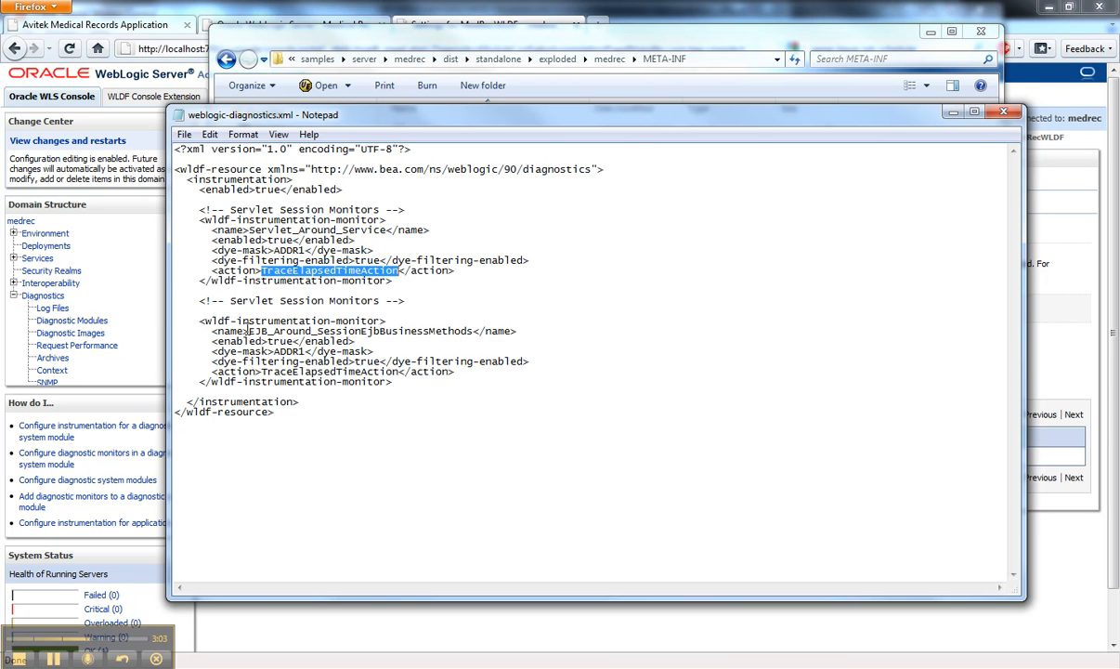
drag(251, 330, 473, 336)
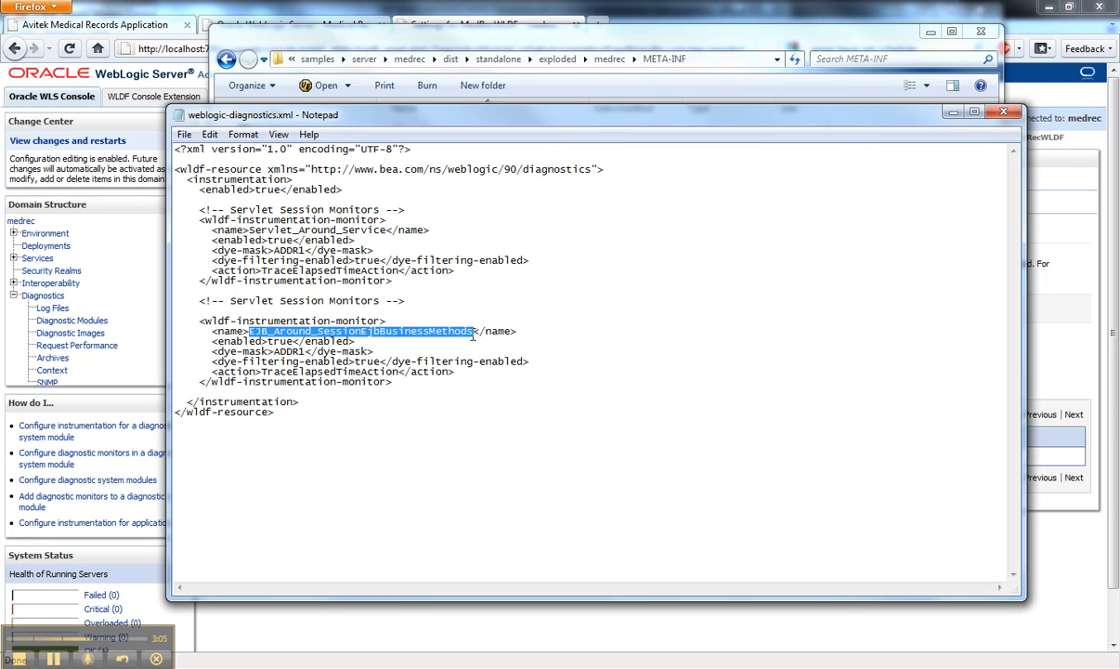
drag(261, 371, 399, 370)
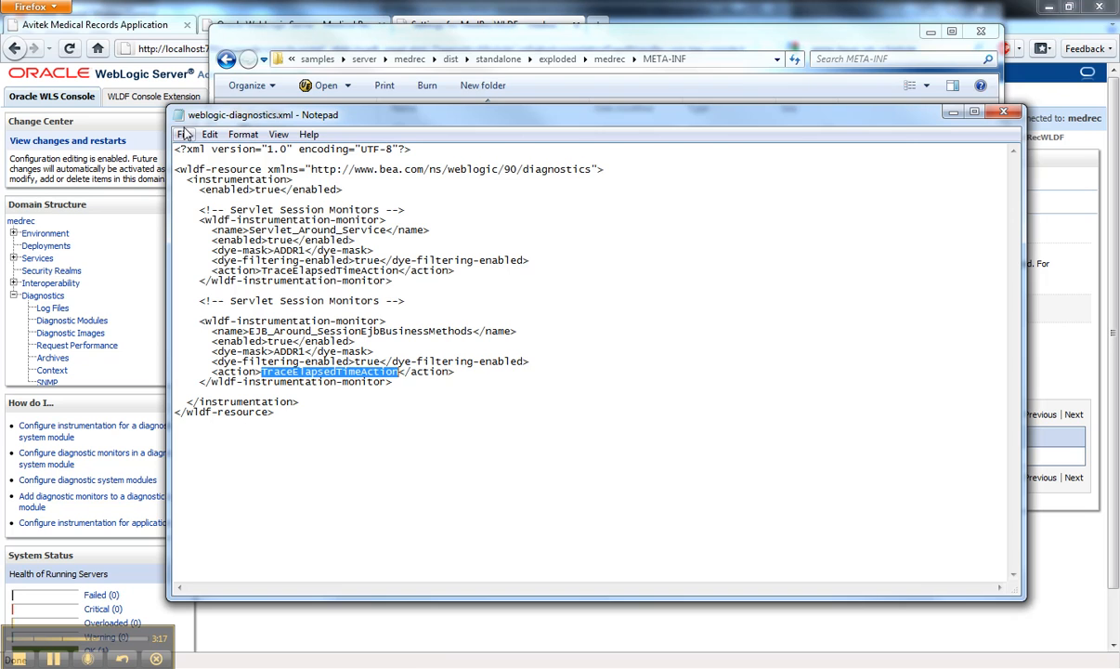
- Switch back to Firefox and generate requests in Medical Records by opening the May 1, 1991 visit record, the record summary and the patient profile
click(136, 7)
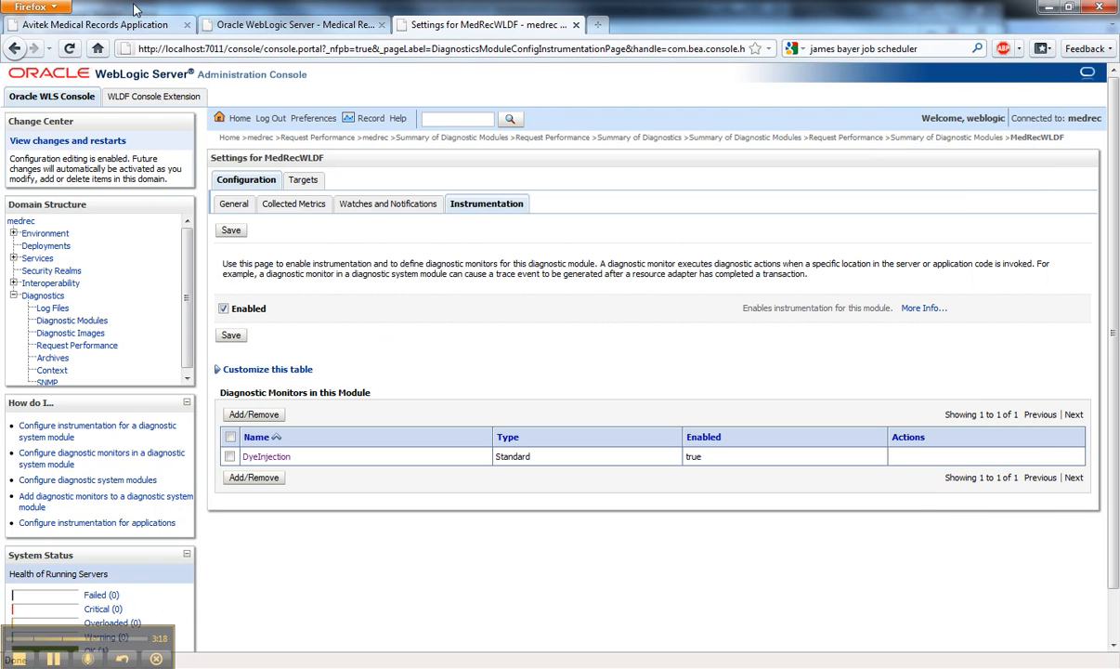
click(74, 321)
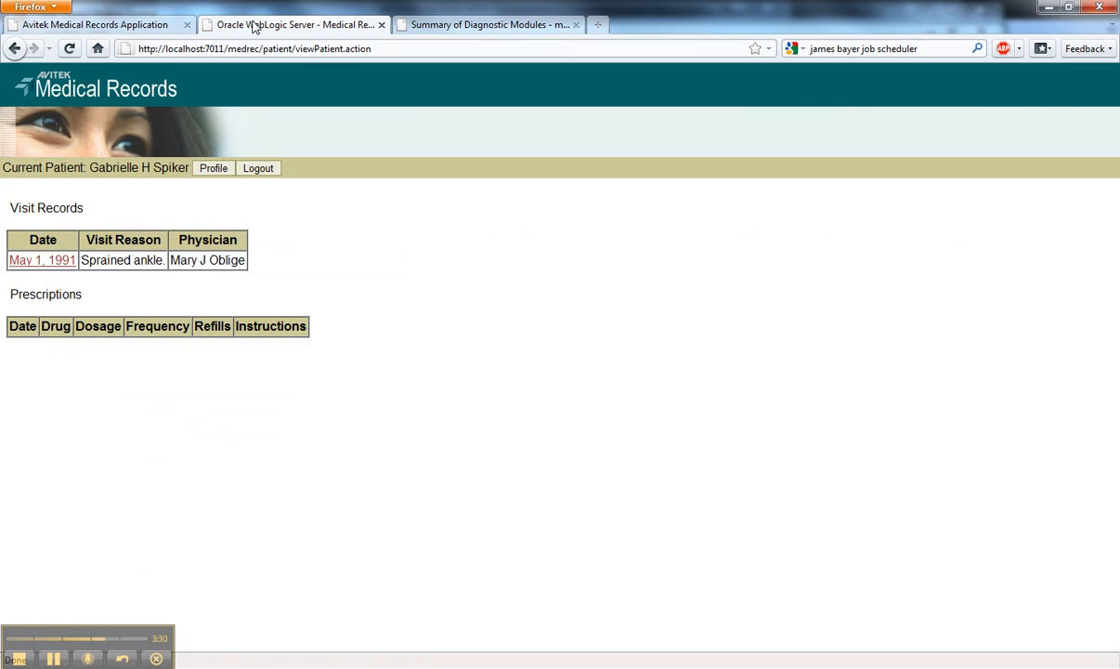
click(41, 261)
click(88, 200)
click(68, 259)
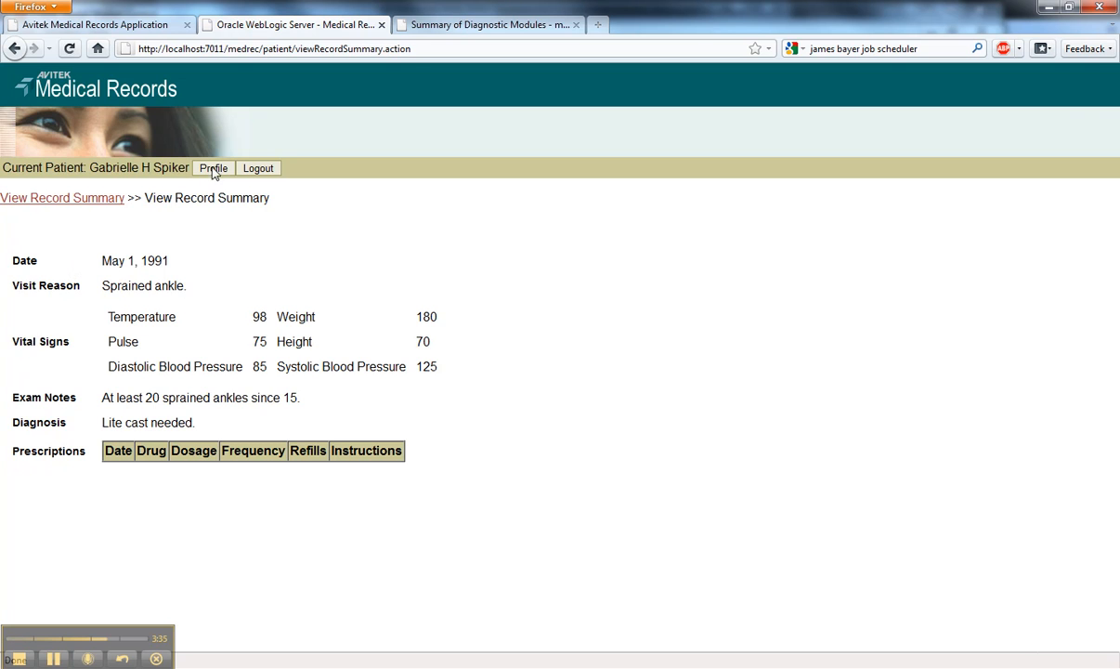
click(213, 168)
- Reopen Request Performance in the WebLogic console, expand the two newest requests, and show the 5:30:01 PM request's method timings
click(461, 27)
click(97, 344)
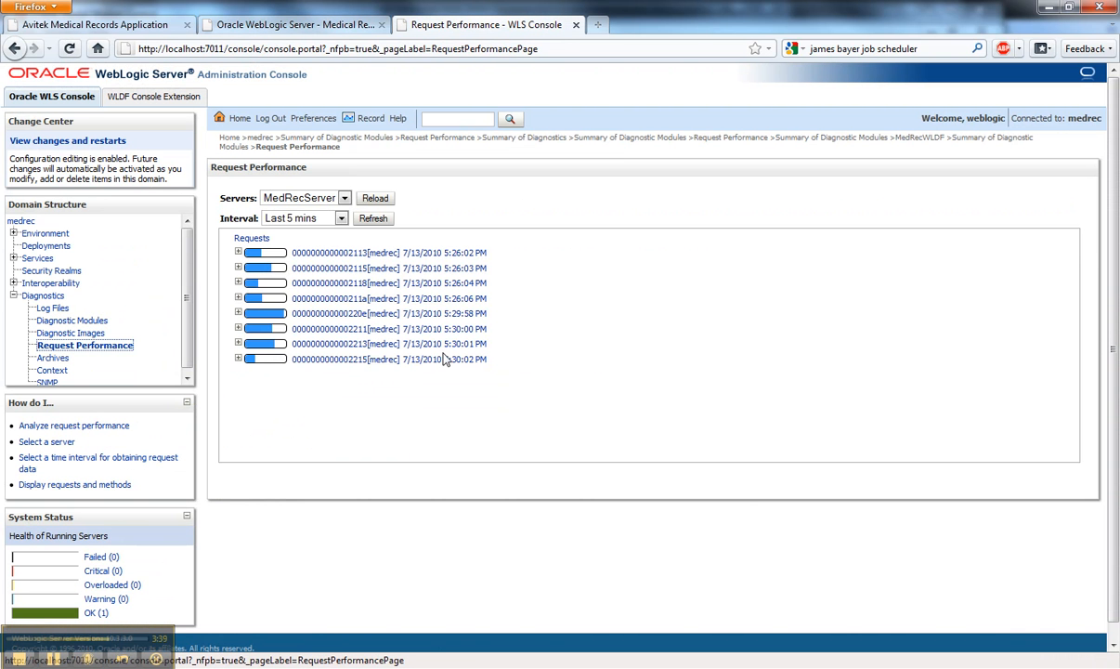
click(237, 359)
click(239, 343)
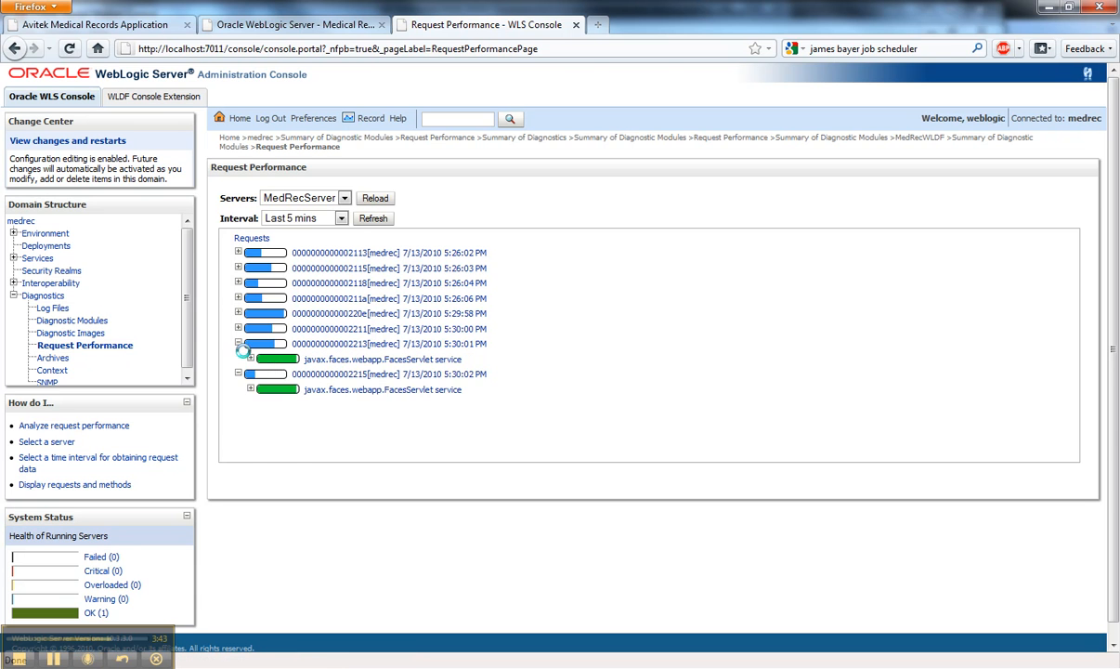
click(250, 358)
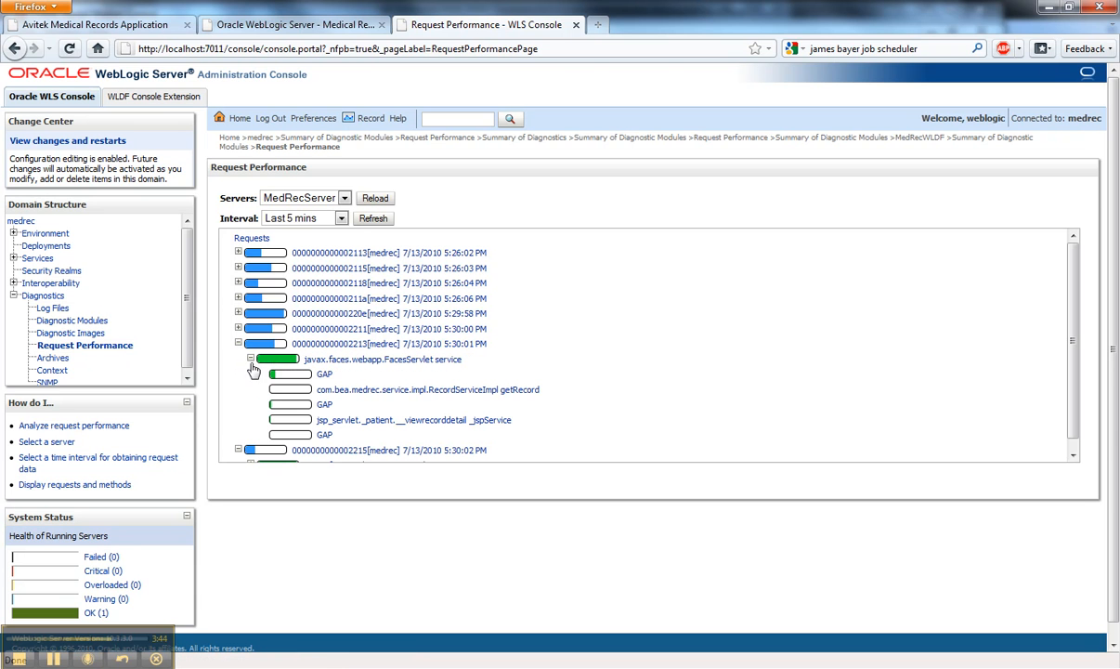
click(361, 345)
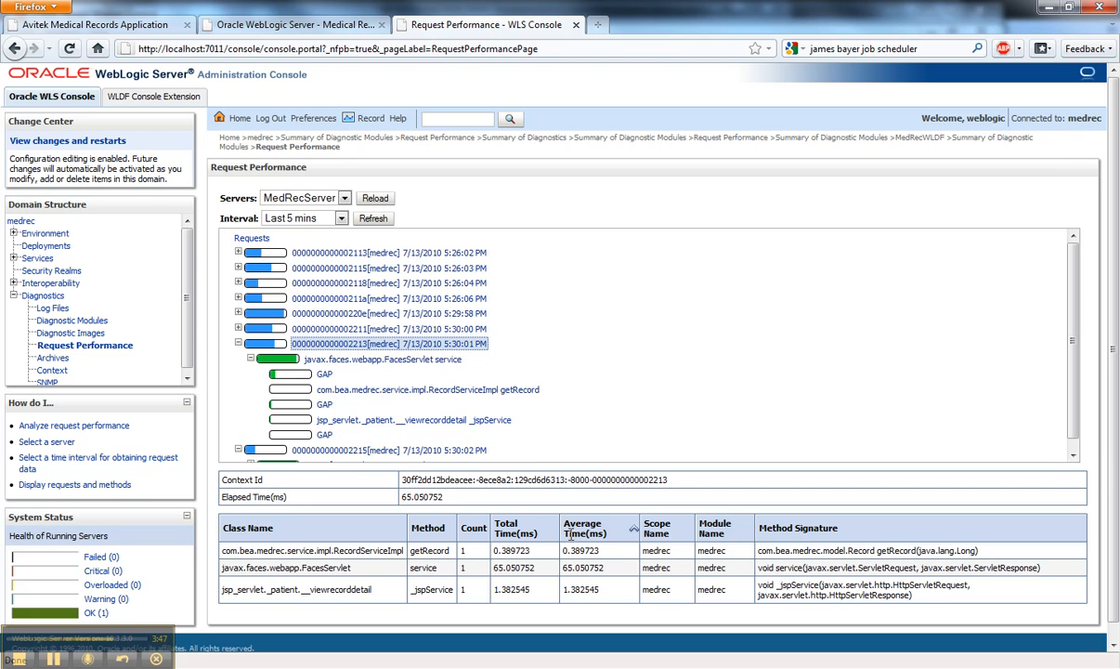